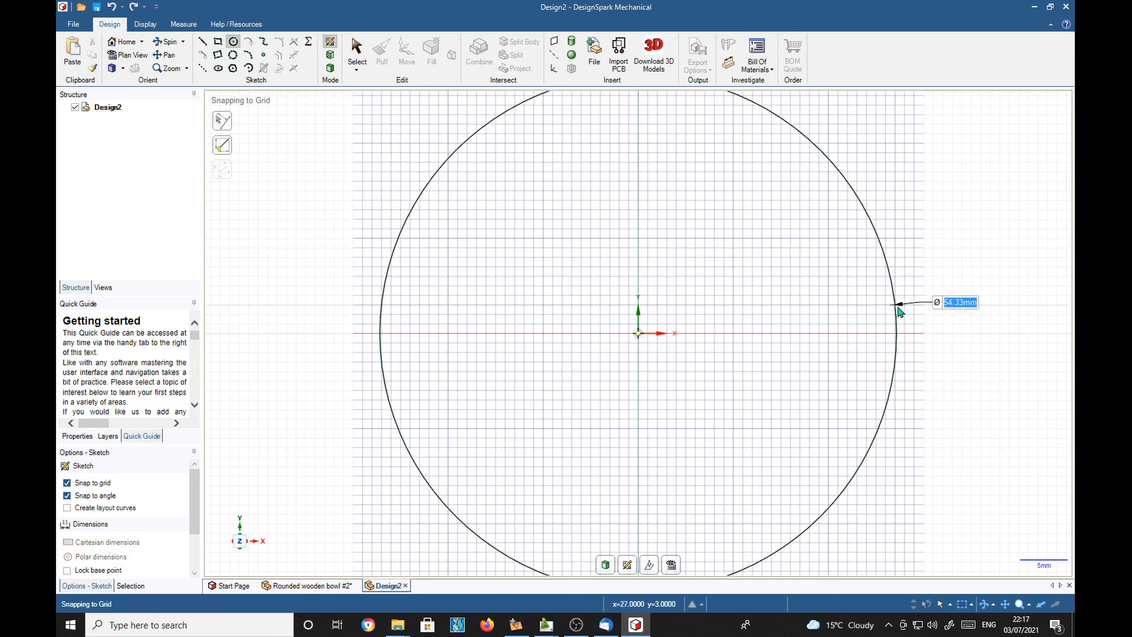
# Step: Draw a circle about 54 mm in diameter centred on the origin and pull it upward into a solid disc
pyautogui.click(899, 311)
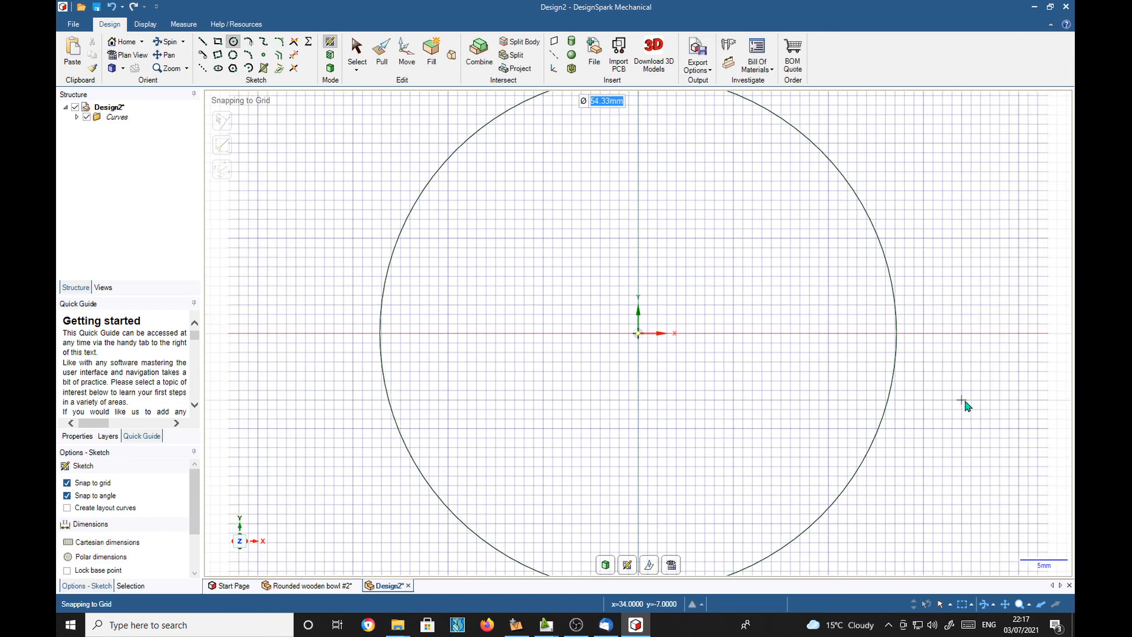
pyautogui.press('p')
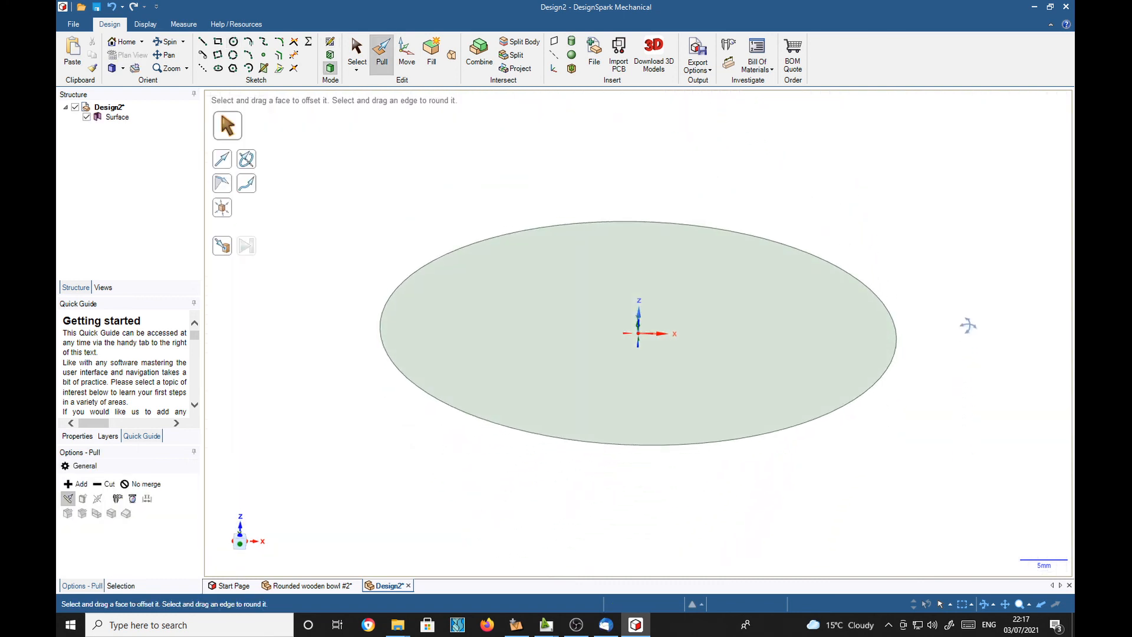
pyautogui.click(853, 263)
pyautogui.moveTo(736, 345); pyautogui.dragTo(734, 259)
pyautogui.press('Escape')
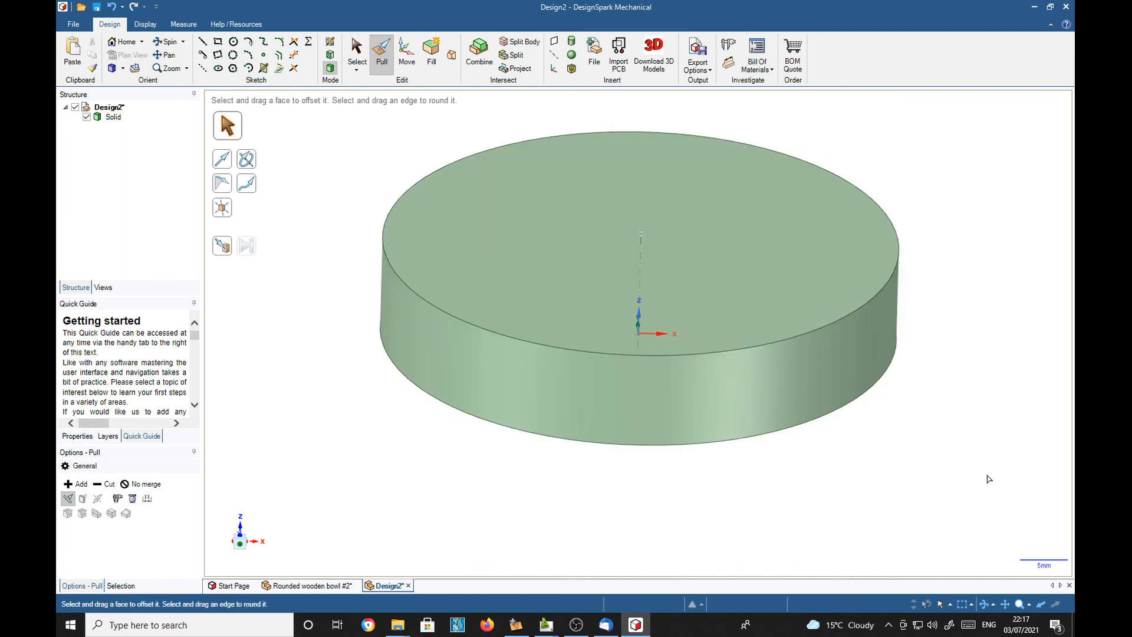
# Step: Round the disc's upper edge with a radius of about 3.2 mm
pyautogui.moveTo(948, 455); pyautogui.dragTo(939, 494, button='middle')
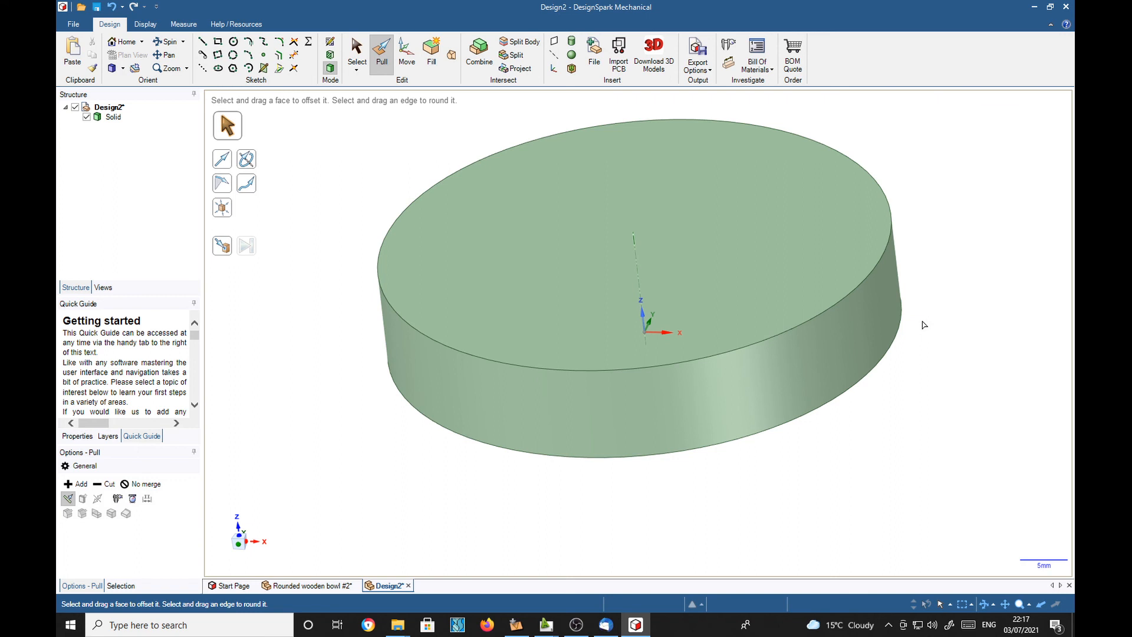
pyautogui.click(893, 233)
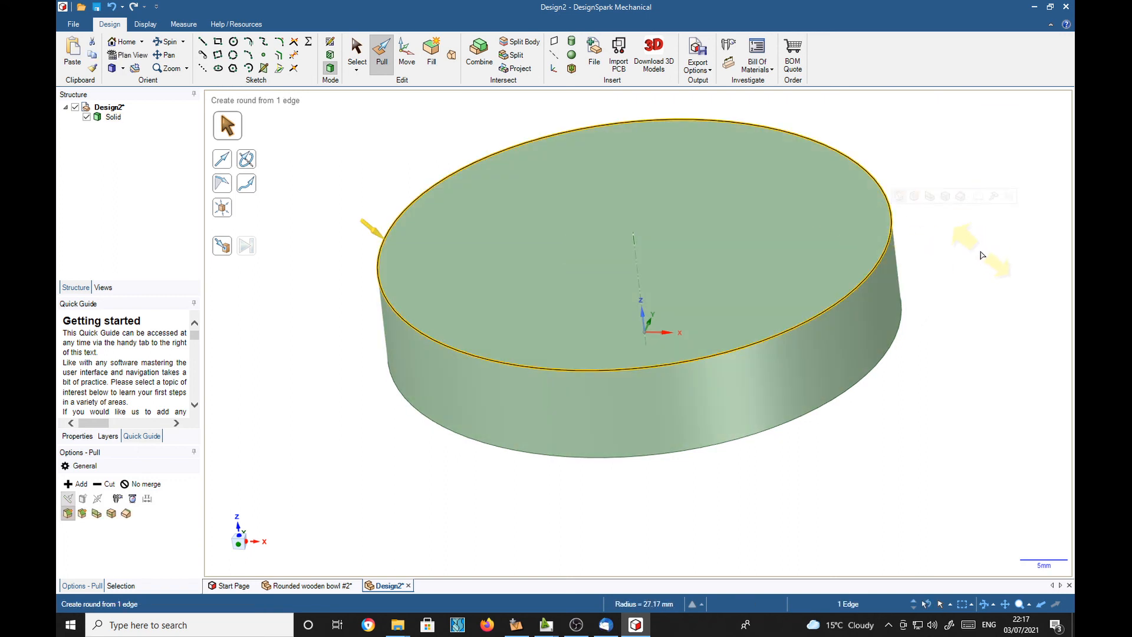
pyautogui.moveTo(948, 278); pyautogui.dragTo(1026, 348)
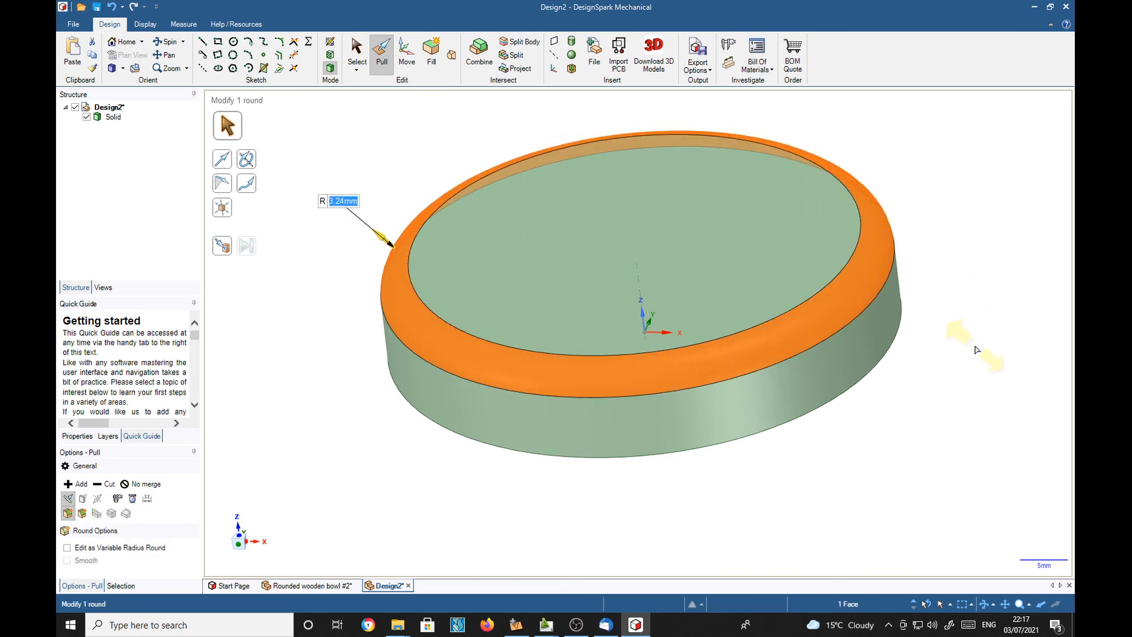
# Step: Round the disc's lower edge generously so it forms a curved bowl-shaped outer wall
pyautogui.moveTo(914, 437); pyautogui.dragTo(943, 401, button='middle')
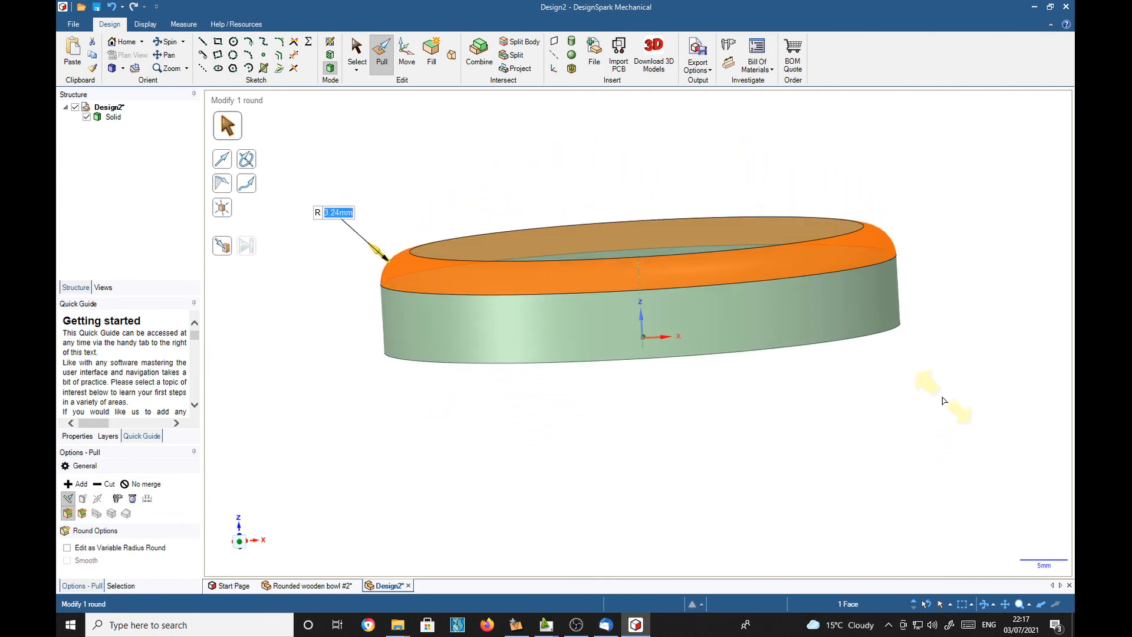
pyautogui.click(900, 324)
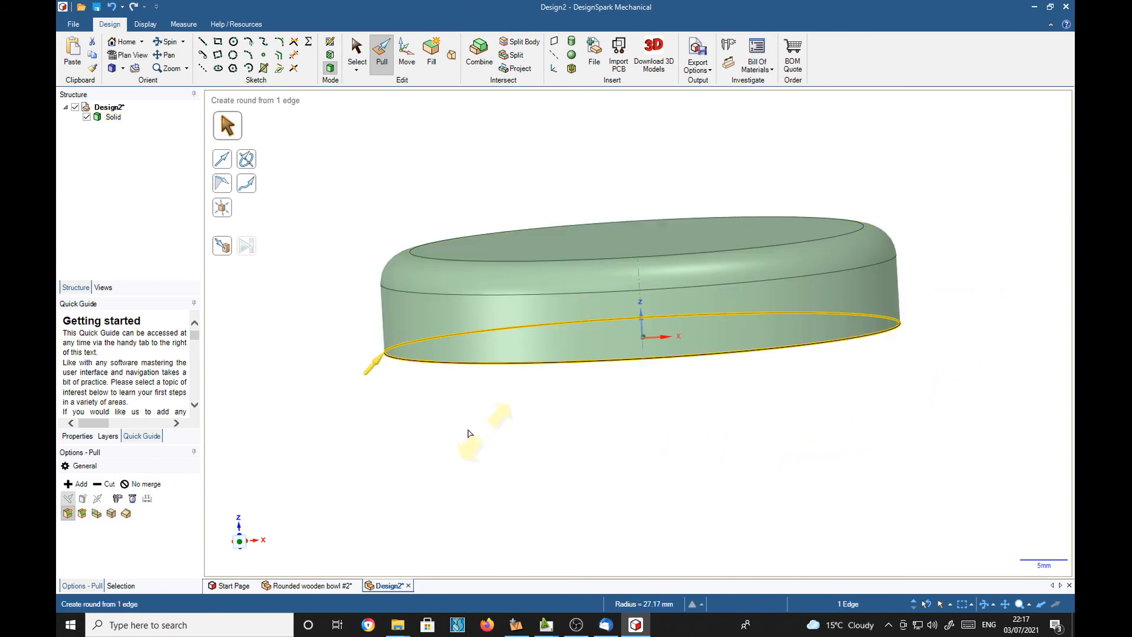
pyautogui.moveTo(379, 454); pyautogui.dragTo(539, 385)
# Step: Inspect the underside of the rounded disc, including its flat base face and circular edge
pyautogui.moveTo(794, 470); pyautogui.dragTo(904, 465, button='middle')
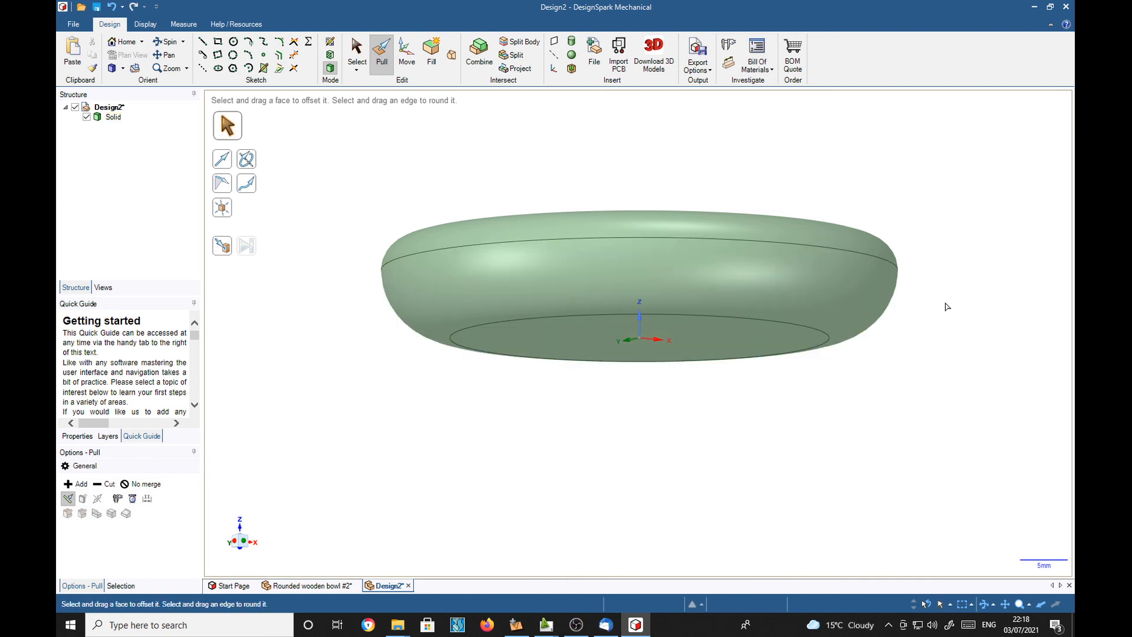
pyautogui.moveTo(472, 377); pyautogui.dragTo(890, 424, button='middle')
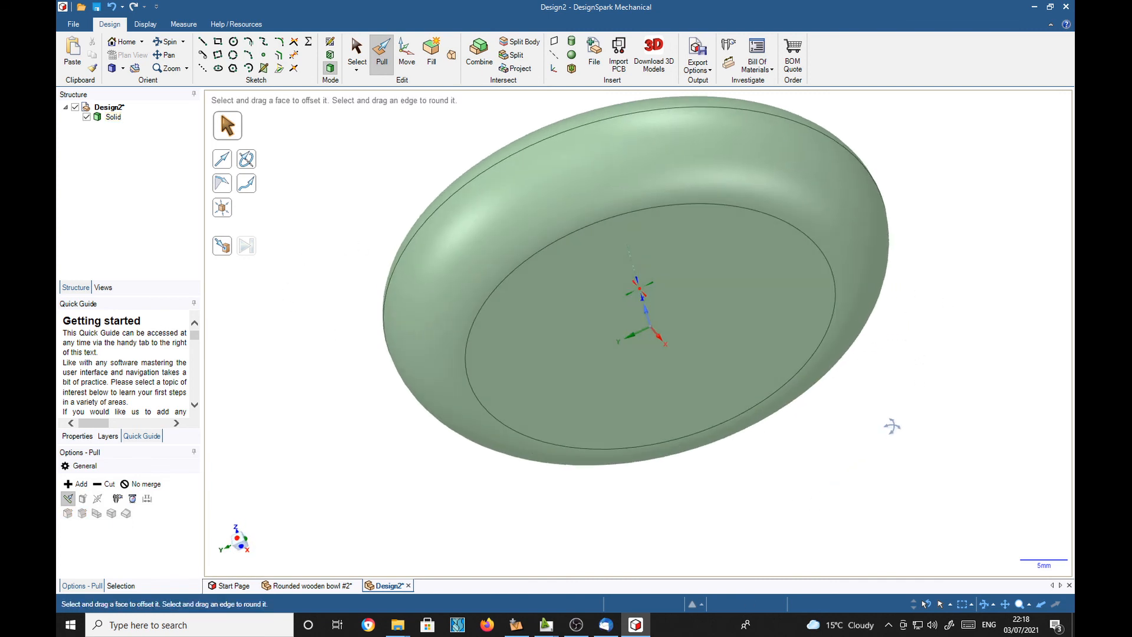
pyautogui.click(698, 265)
pyautogui.click(660, 207)
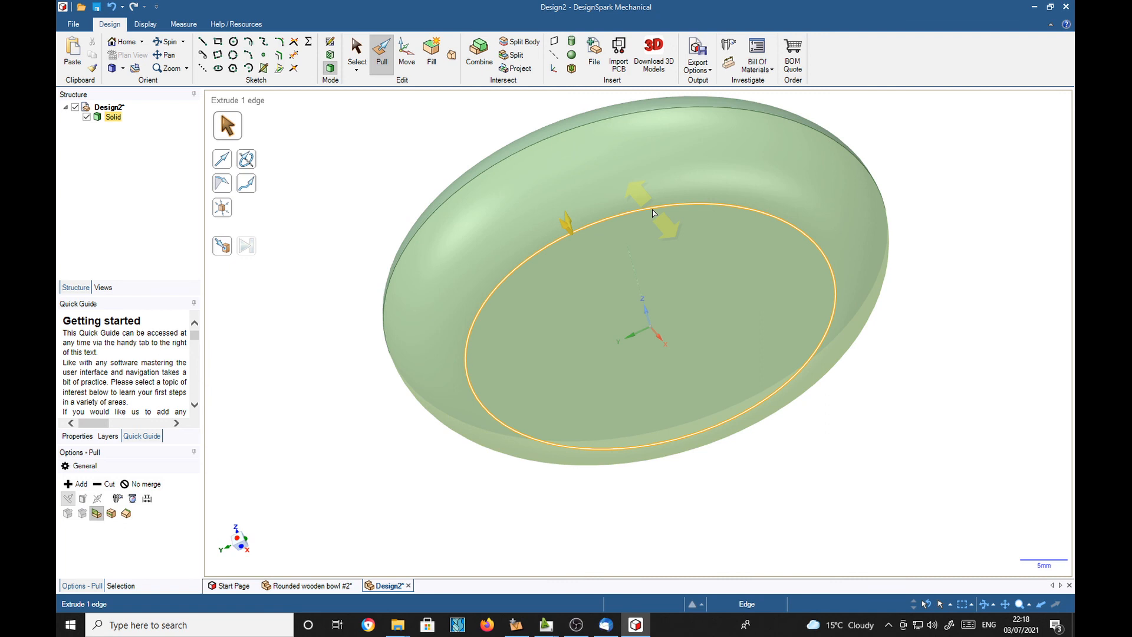
pyautogui.click(700, 296)
pyautogui.click(968, 384)
# Step: Shell the rounded disc through its flat upper face with a wall thickness of 2 mm
pyautogui.moveTo(968, 384); pyautogui.dragTo(892, 510, button='middle')
pyautogui.moveTo(558, 505); pyautogui.dragTo(451, 502, button='middle')
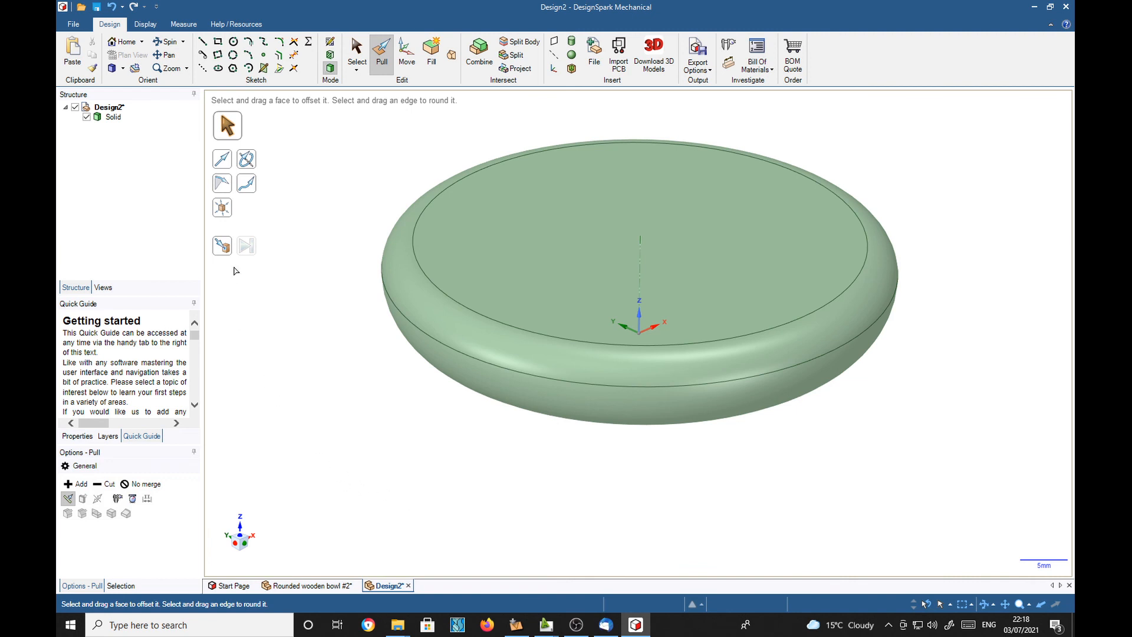
pyautogui.click(571, 68)
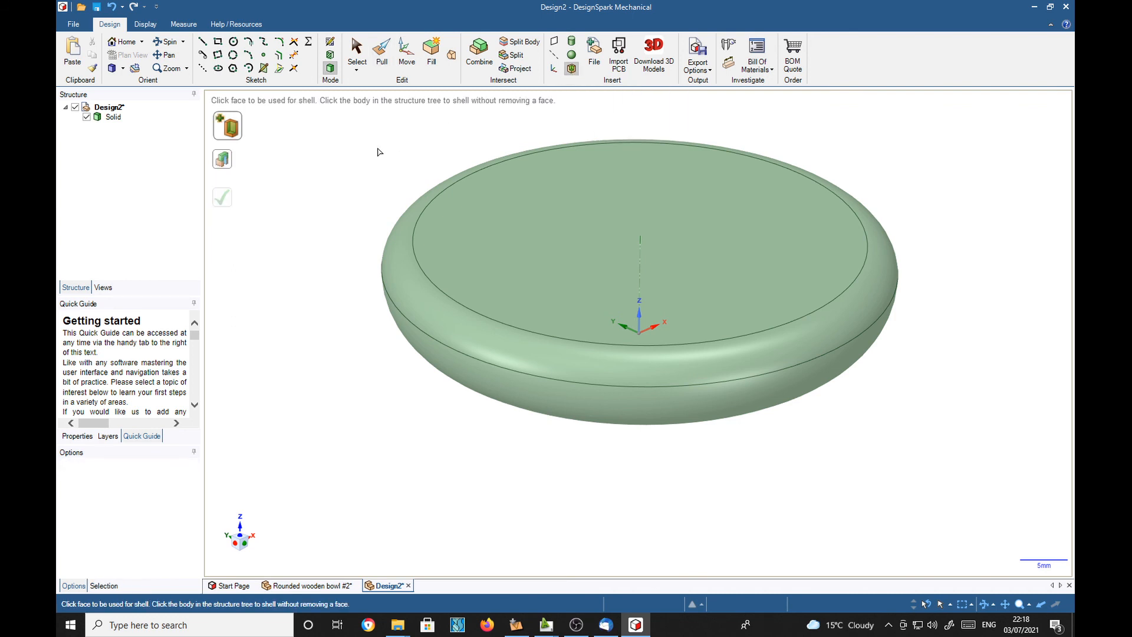
pyautogui.click(640, 158)
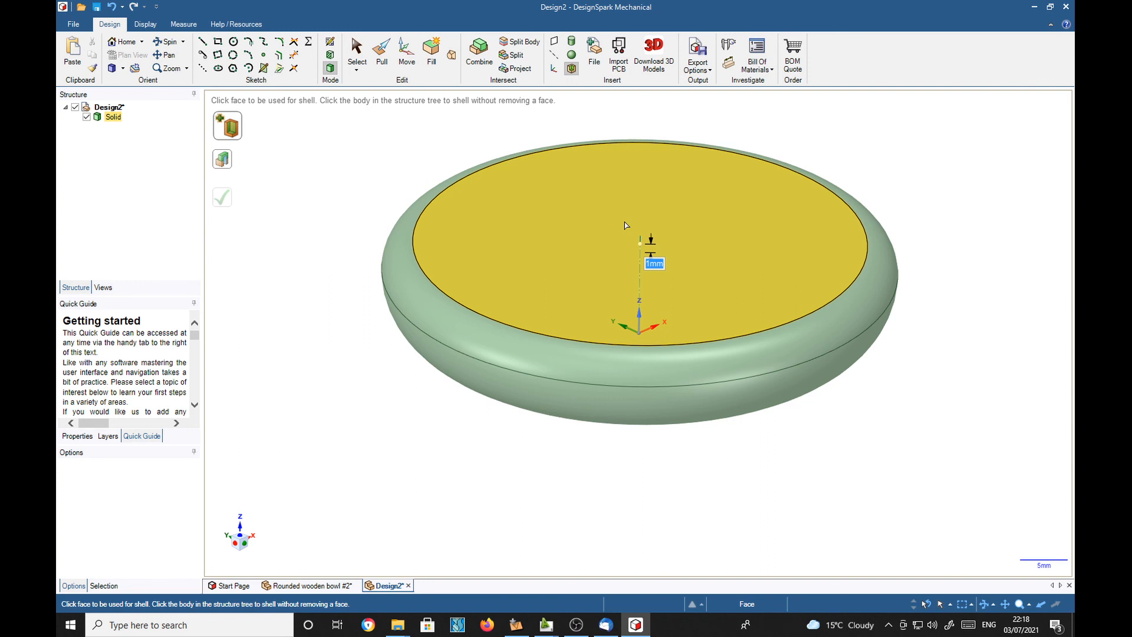
pyautogui.write('2')
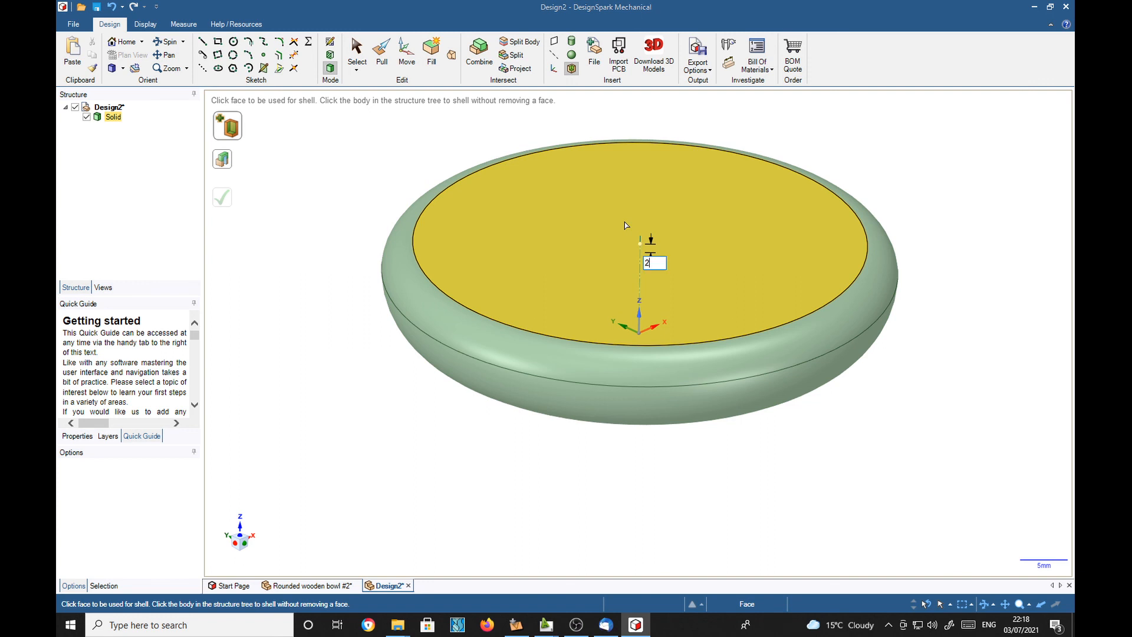
pyautogui.press('Return')
pyautogui.click(624, 224)
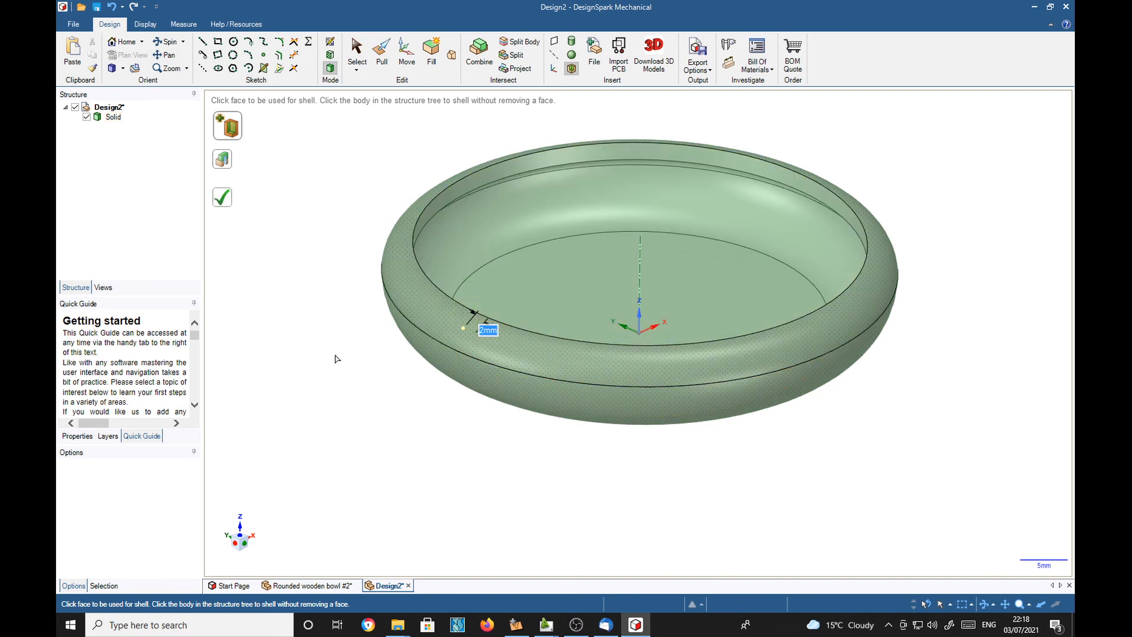
# Step: Try to remove the curved lower side wall with the Shell tool, and undo back to the solid disc
pyautogui.moveTo(282, 463)
pyautogui.mouseDown(button='middle')
pyautogui.moveTo(305, 487)
pyautogui.moveTo(382, 487)
pyautogui.moveTo(394, 439)
pyautogui.moveTo(354, 432)
pyautogui.moveTo(212, 457)
pyautogui.moveTo(196, 419)
pyautogui.moveTo(247, 478)
pyautogui.moveTo(267, 460)
pyautogui.moveTo(269, 435)
pyautogui.moveTo(278, 445)
pyautogui.mouseUp(button='middle')
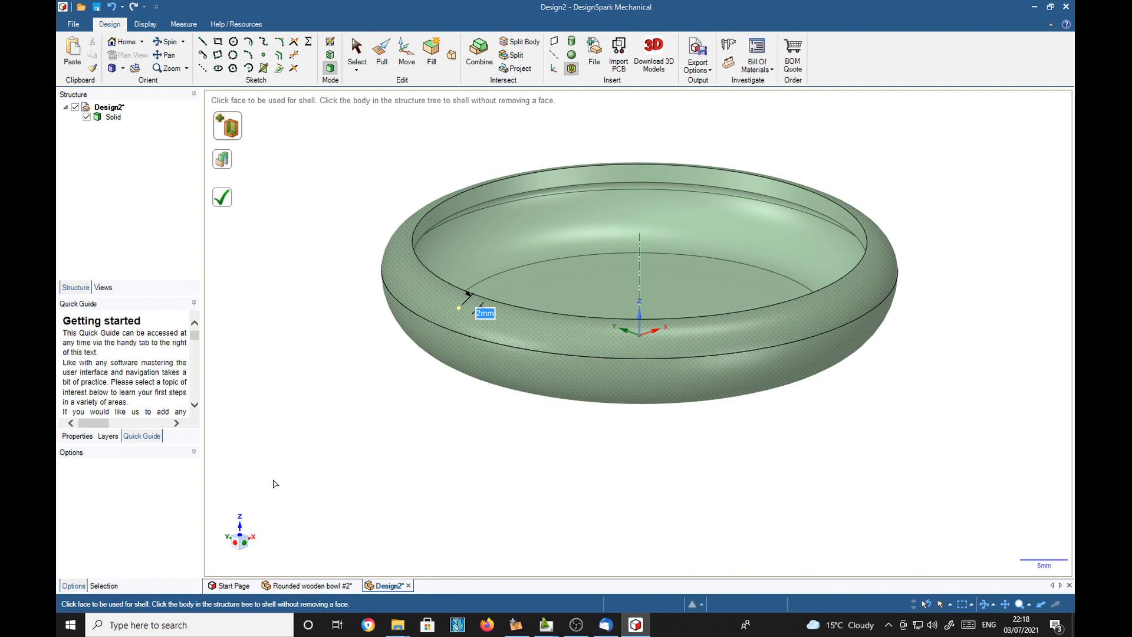
pyautogui.click(642, 253)
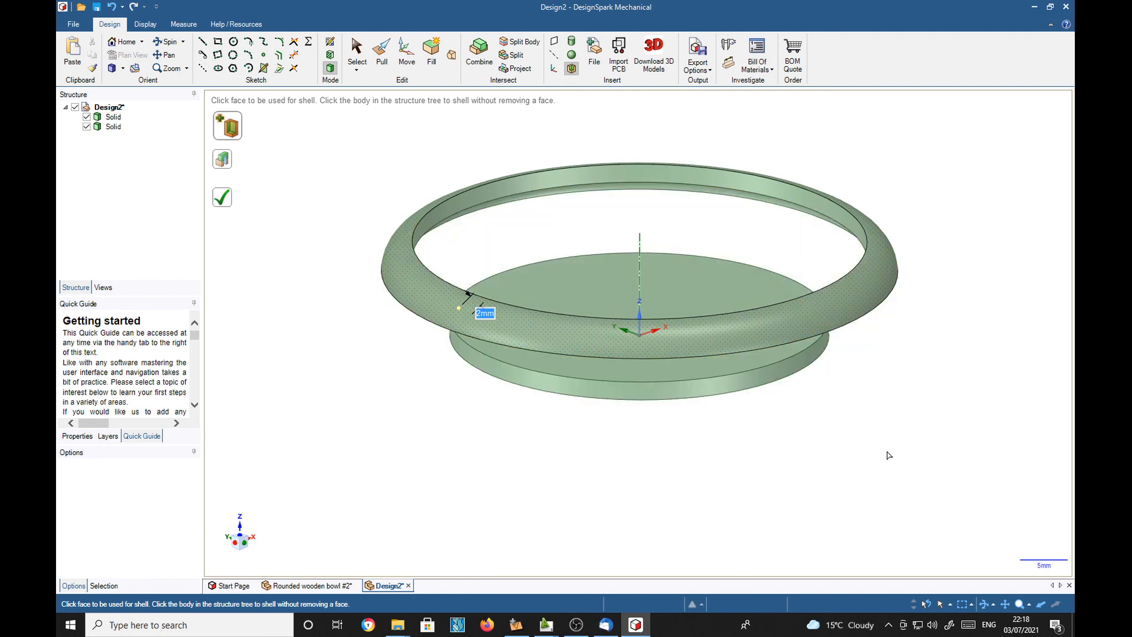
pyautogui.hotkey('ctrl', 'z')
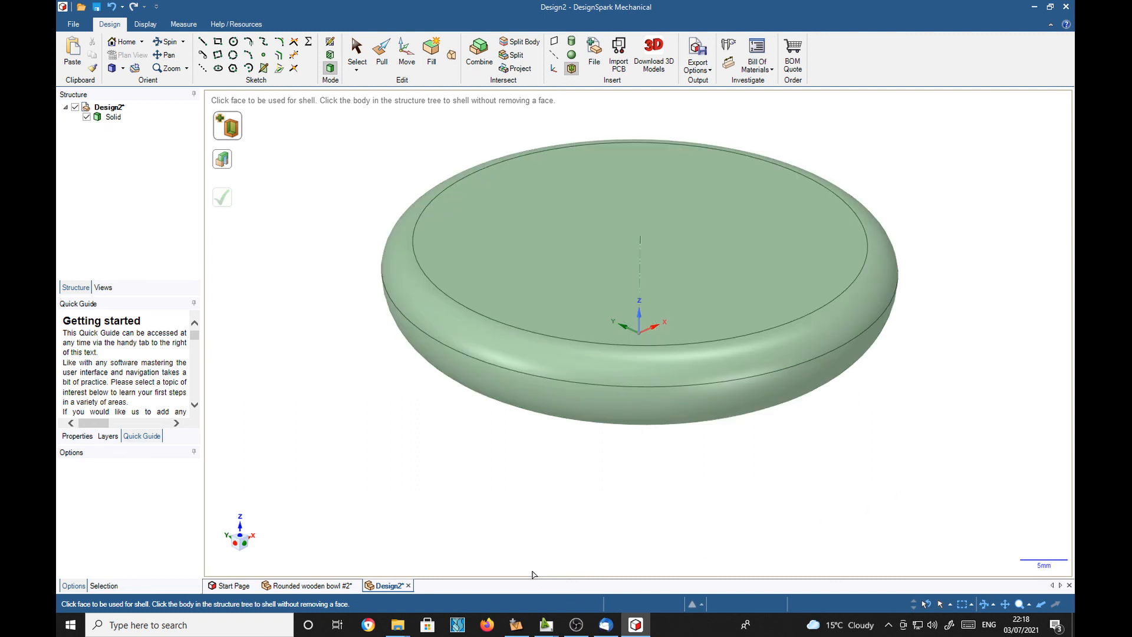
# Step: Shell the disc again through its flat upper face with the 2 mm wall thickness
pyautogui.click(636, 341)
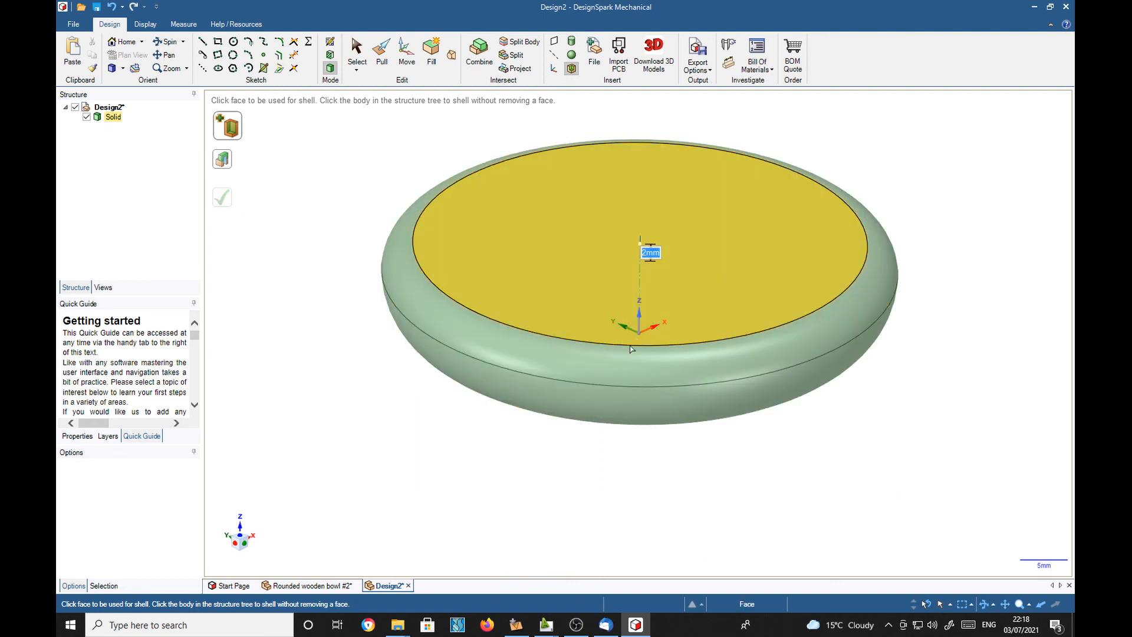
pyautogui.rightClick(400, 501)
pyautogui.click(614, 490)
pyautogui.moveTo(668, 493); pyautogui.dragTo(710, 500, button='middle')
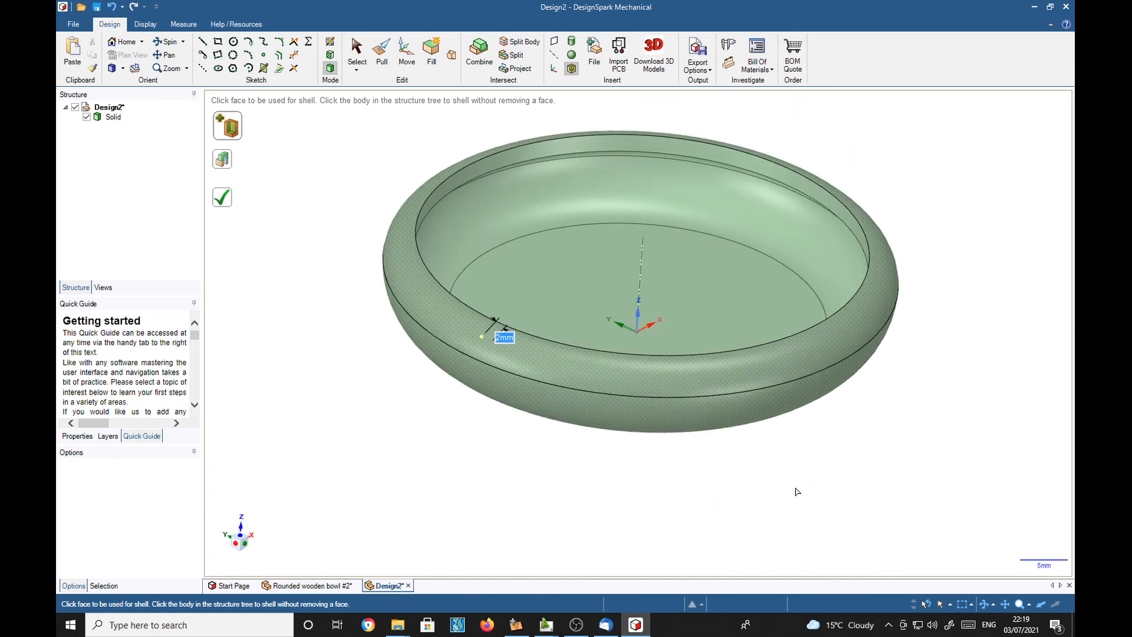
pyautogui.moveTo(289, 159)
pyautogui.mouseDown(button='middle')
pyautogui.moveTo(285, 194)
pyautogui.moveTo(277, 147)
pyautogui.mouseUp(button='middle')
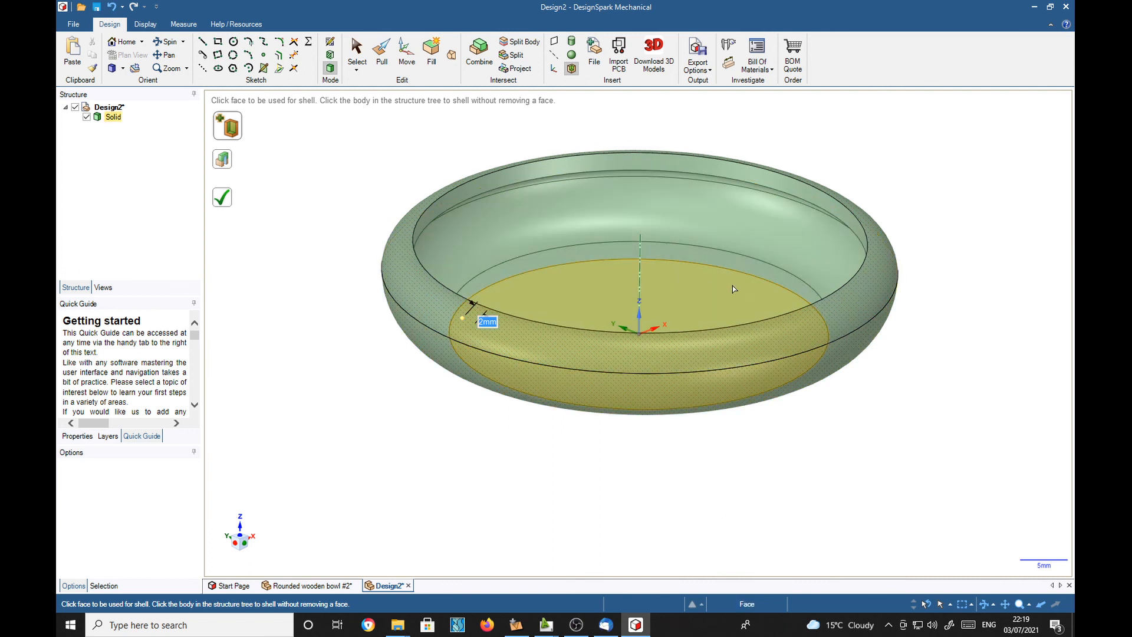
# Step: Try to remove the bowl's flat base with the Shell tool, and undo back to the solid disc
pyautogui.moveTo(883, 439); pyautogui.dragTo(833, 460, button='middle')
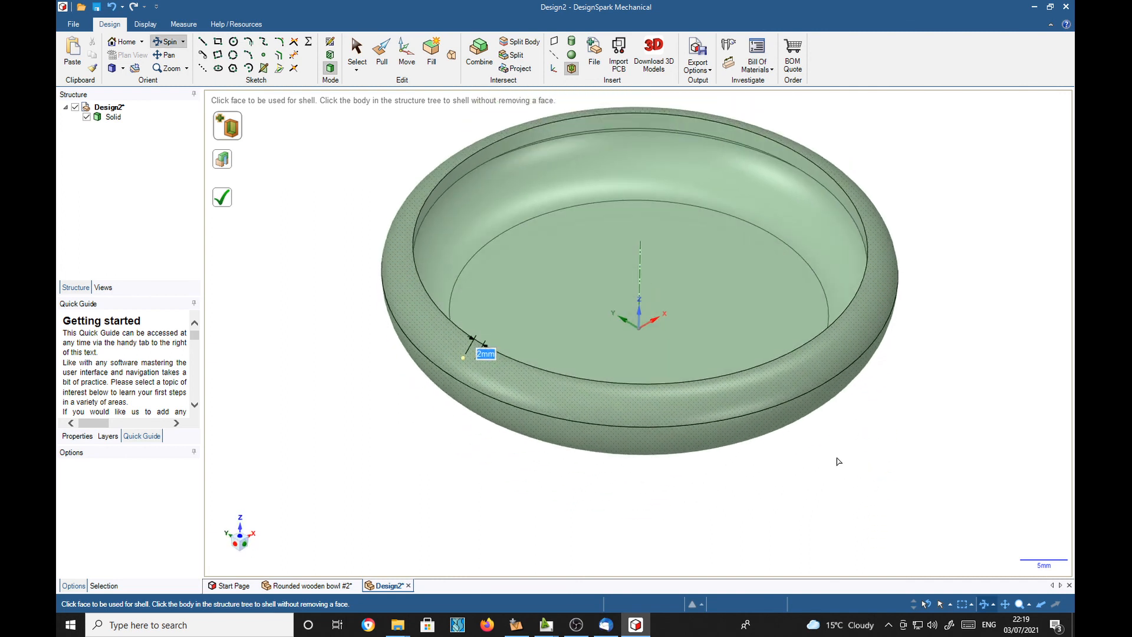
pyautogui.click(712, 317)
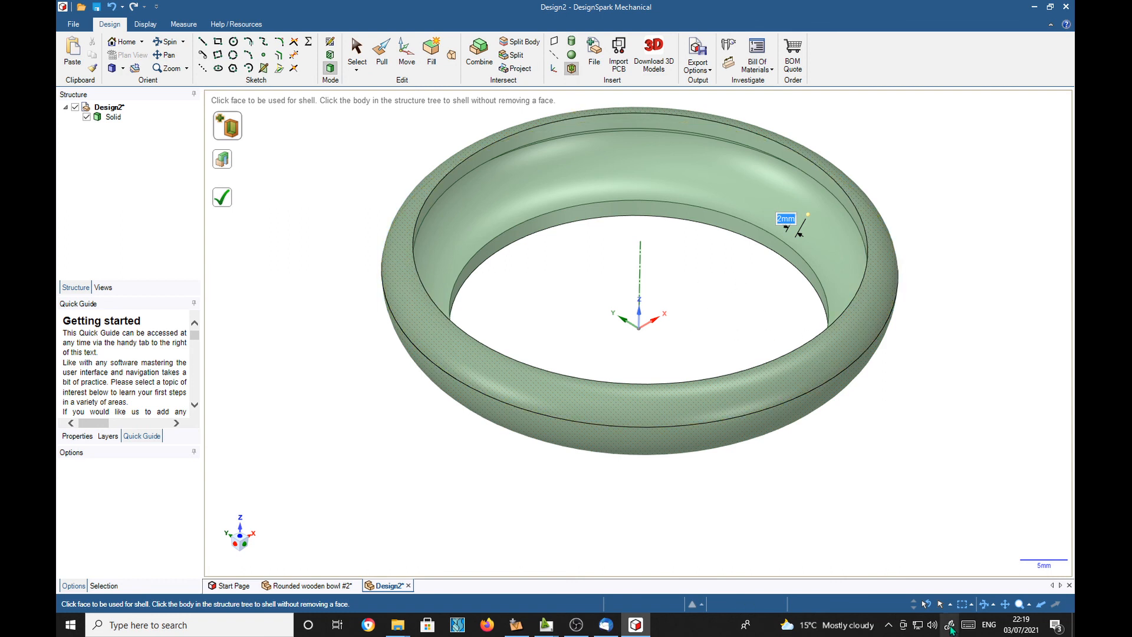
pyautogui.hotkey('ctrl', 'z')
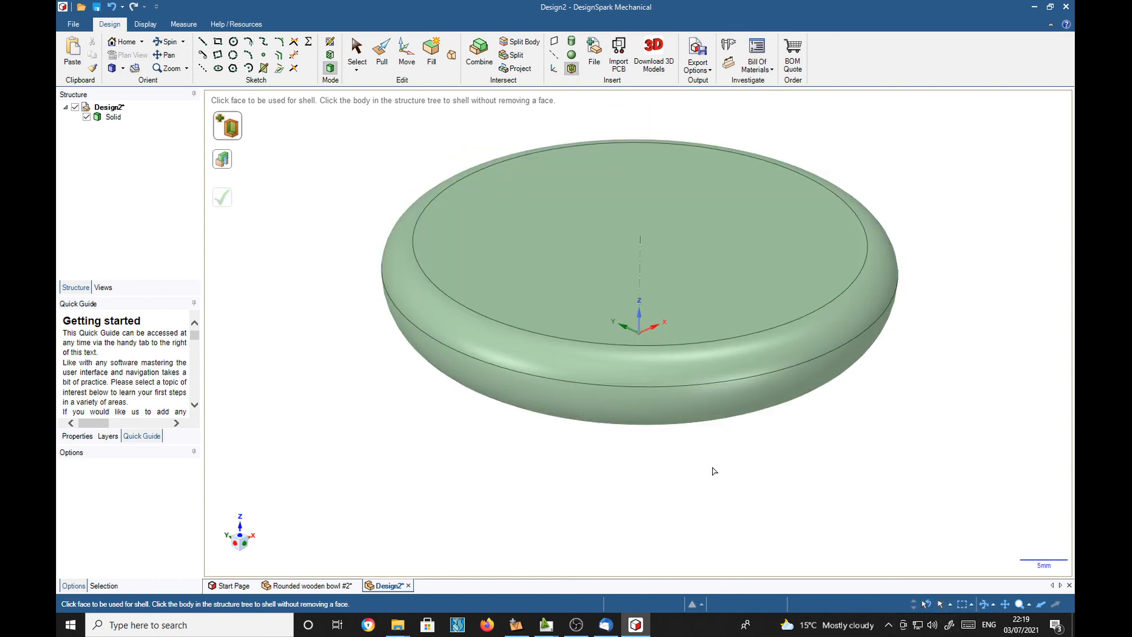
# Step: Hollow the disc through only its flat upper face with 2 mm walls and leave the Shell tool
pyautogui.click(702, 301)
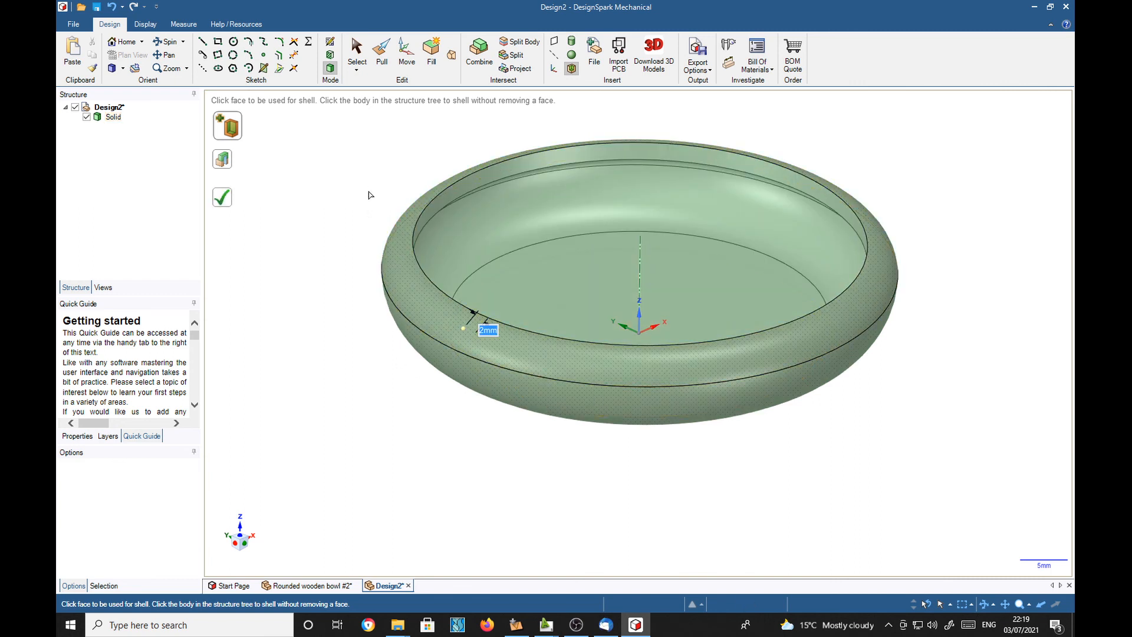
pyautogui.click(356, 52)
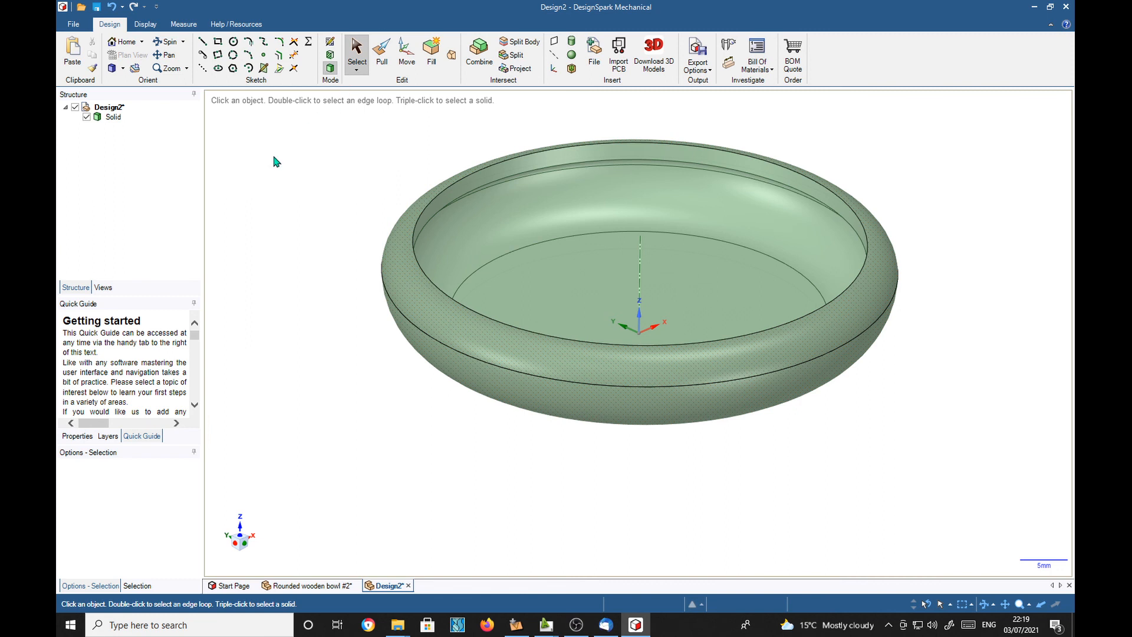
# Step: Section the bowl through its central axis and examine the wall profile and inner rim from several angles
pyautogui.click(644, 271)
pyautogui.press('x')
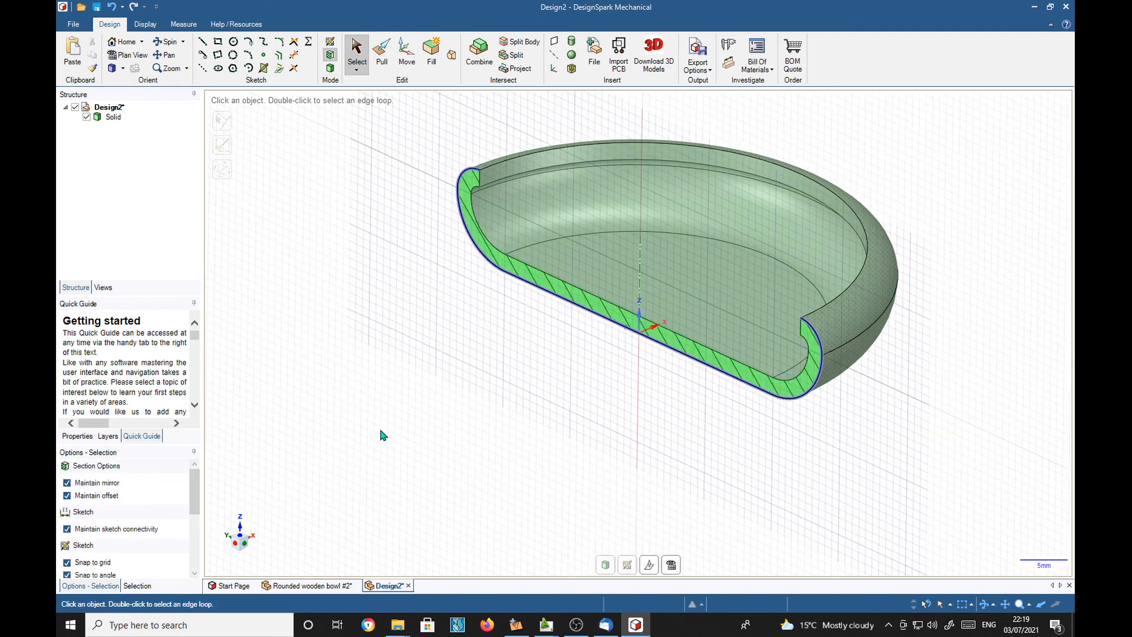
pyautogui.moveTo(630, 493); pyautogui.dragTo(694, 469, button='middle')
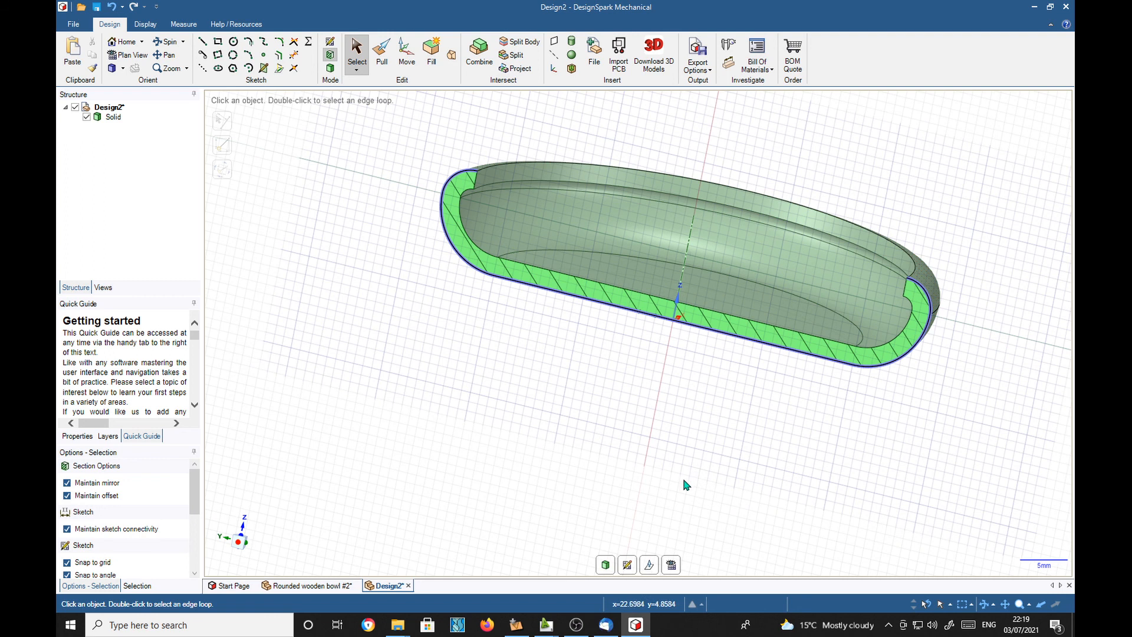
pyautogui.moveTo(1009, 345)
pyautogui.mouseDown(button='middle')
pyautogui.moveTo(1017, 304)
pyautogui.moveTo(1003, 331)
pyautogui.mouseUp(button='middle')
pyautogui.moveTo(566, 397); pyautogui.dragTo(522, 313, button='middle')
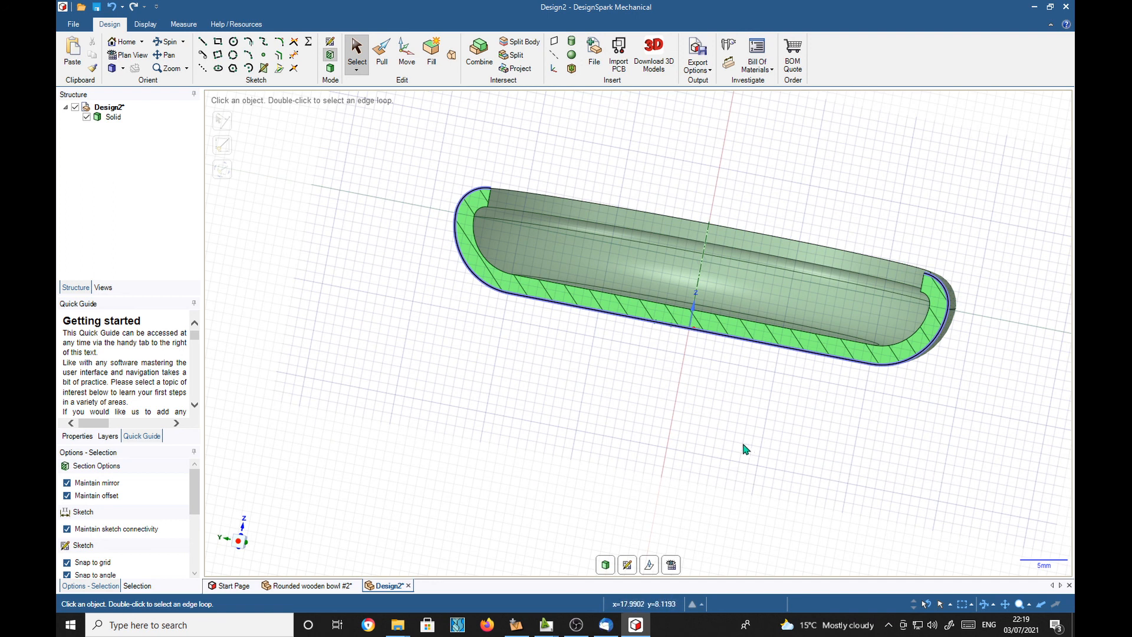
pyautogui.click(694, 319)
pyautogui.moveTo(714, 407)
pyautogui.mouseDown(button='middle')
pyautogui.moveTo(657, 462)
pyautogui.moveTo(715, 403)
pyautogui.moveTo(696, 460)
pyautogui.moveTo(726, 479)
pyautogui.mouseUp(button='middle')
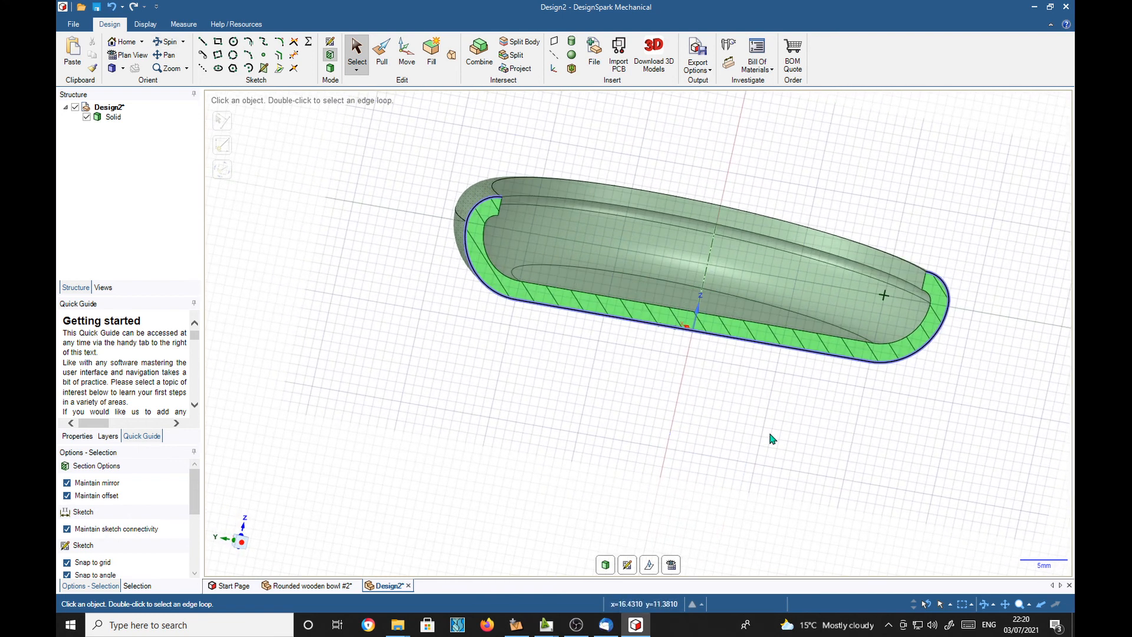
pyautogui.moveTo(867, 423); pyautogui.dragTo(803, 391, button='middle')
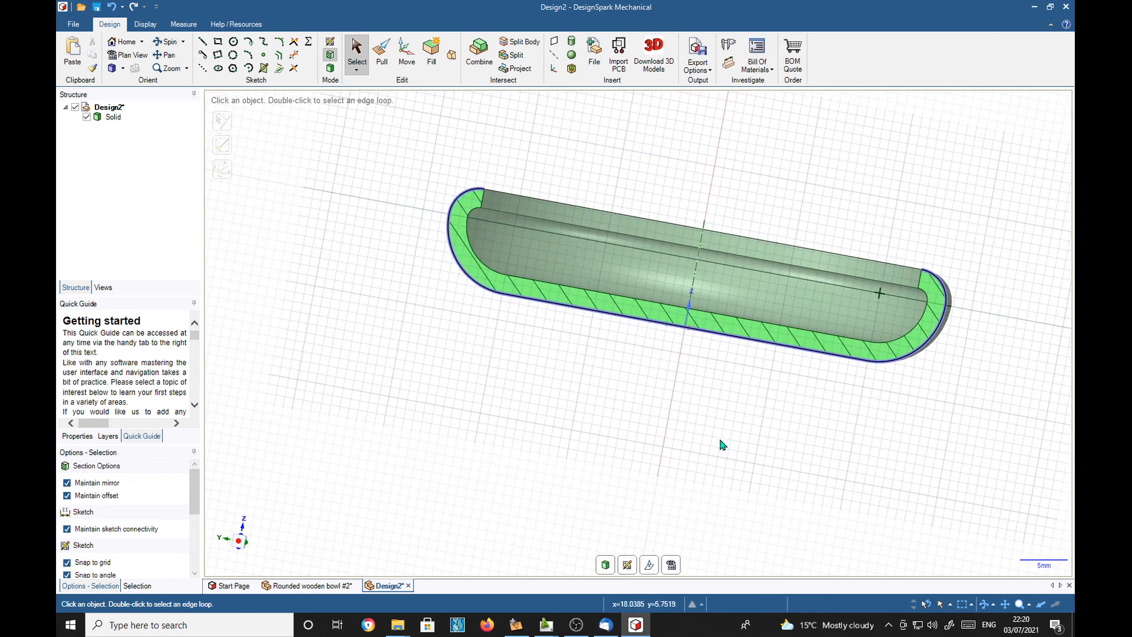